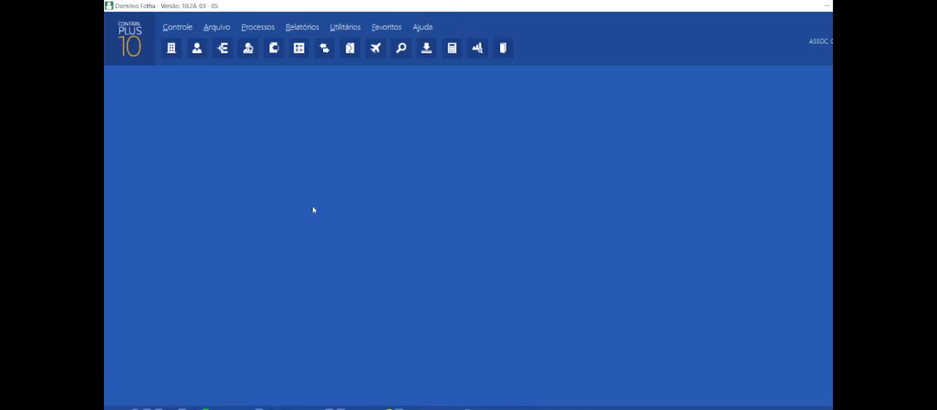
{"action": "left_click", "coordinate": [247, 29]}
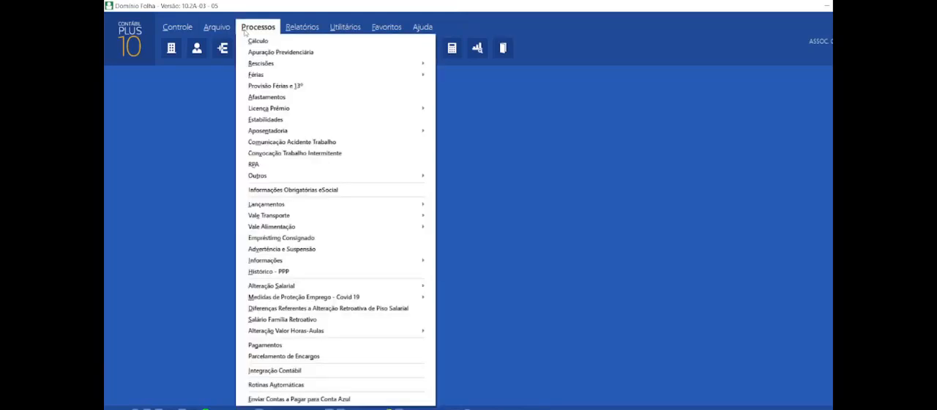
{"action": "left_click", "coordinate": [243, 30]}
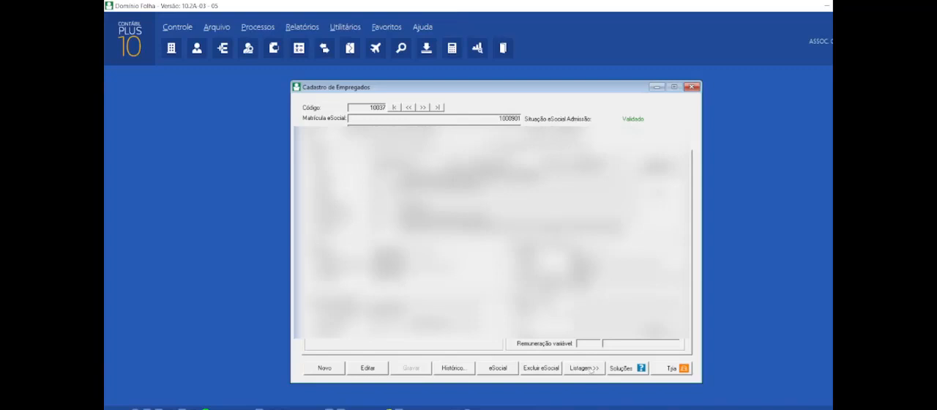
Step: Open the report setup from the employee register's listing, set the page orientation to Paisagem and turn on Destacar linhas
{"action": "left_click", "coordinate": [589, 369]}
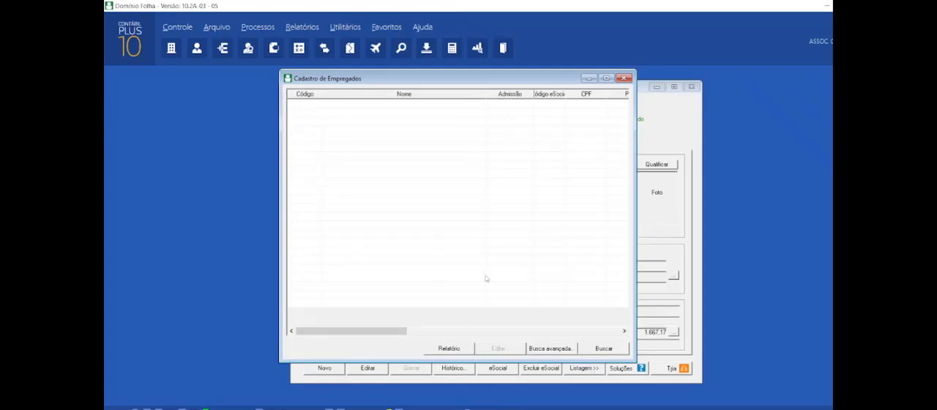
{"action": "left_click", "coordinate": [449, 348]}
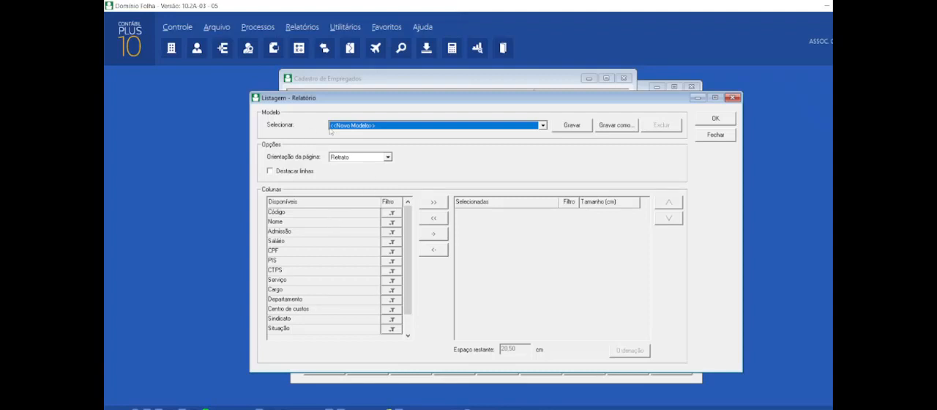
{"action": "left_click", "coordinate": [348, 158]}
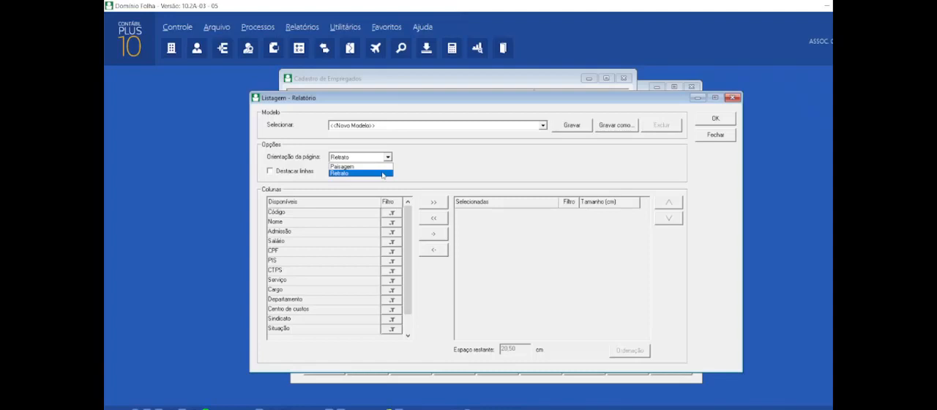
{"action": "left_click", "coordinate": [387, 167]}
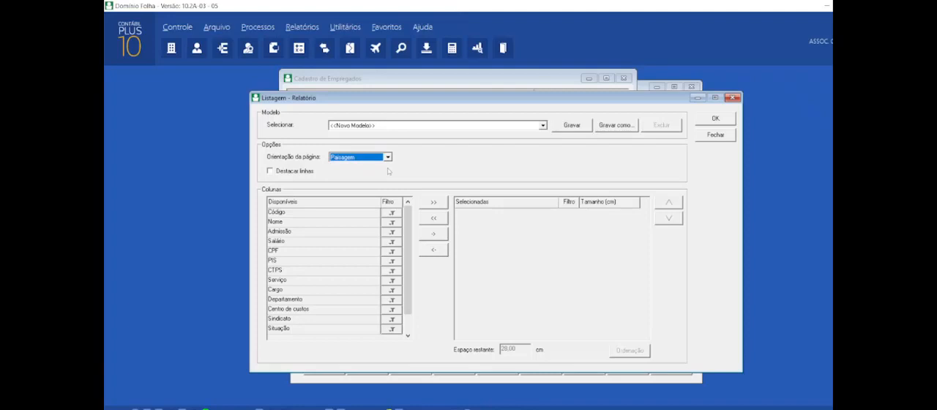
{"action": "left_click", "coordinate": [278, 174]}
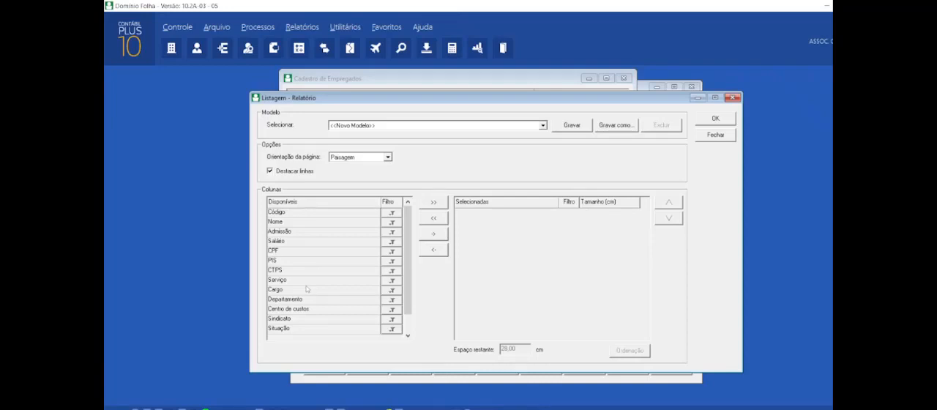
Step: Add the Nome, Admissão and CPF columns to the employee report, in that order
{"action": "left_click", "coordinate": [333, 223]}
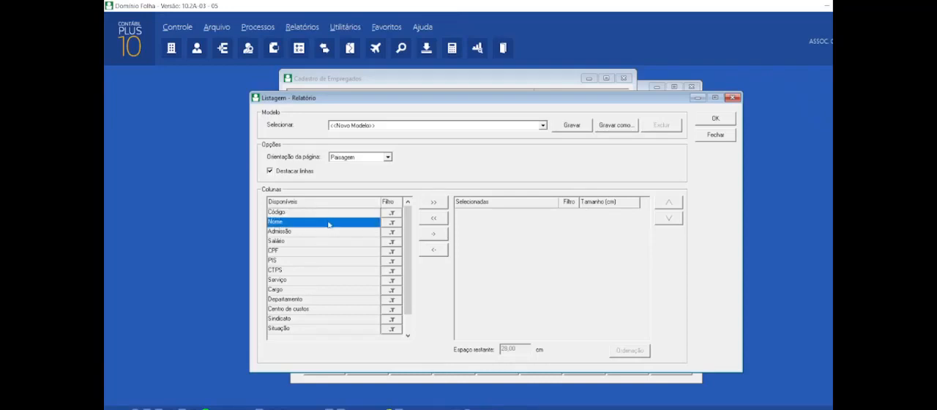
{"action": "double_click", "coordinate": [366, 223]}
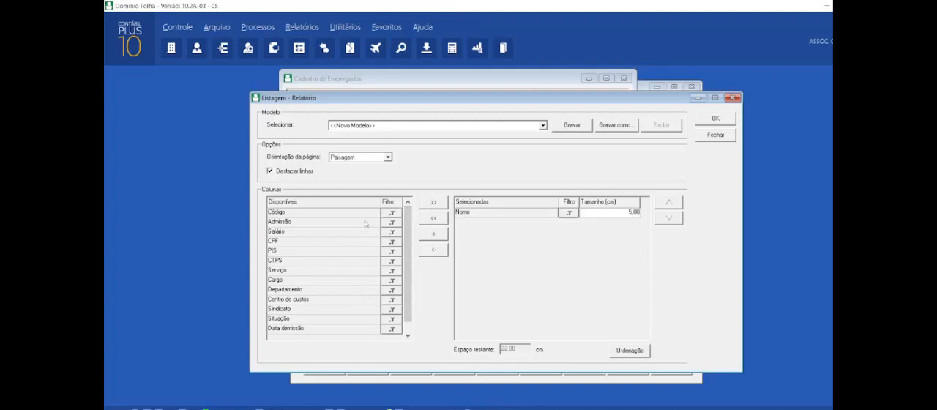
{"action": "left_click", "coordinate": [365, 223]}
{"action": "double_click", "coordinate": [365, 222]}
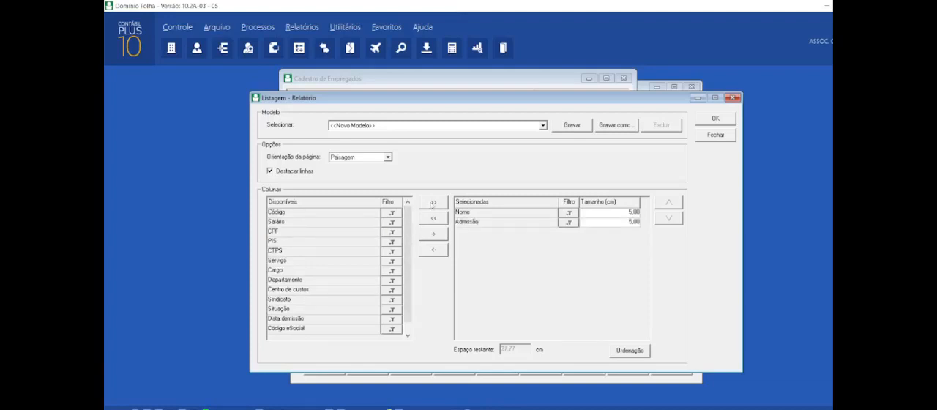
{"action": "left_click", "coordinate": [329, 232]}
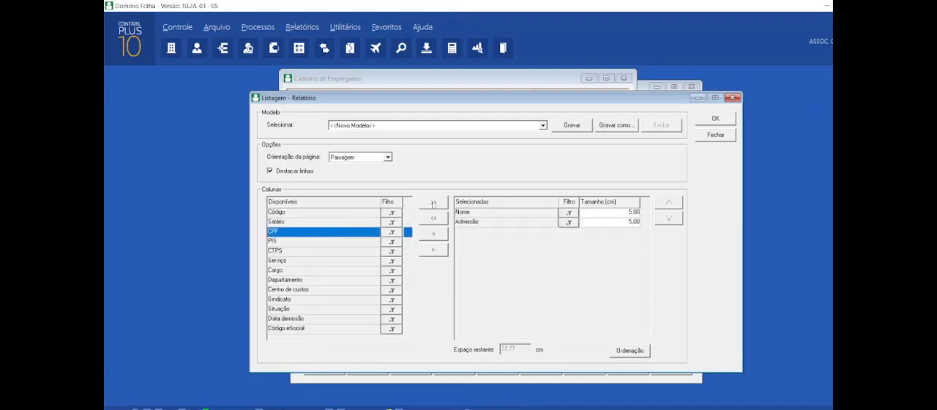
{"action": "double_click", "coordinate": [329, 232]}
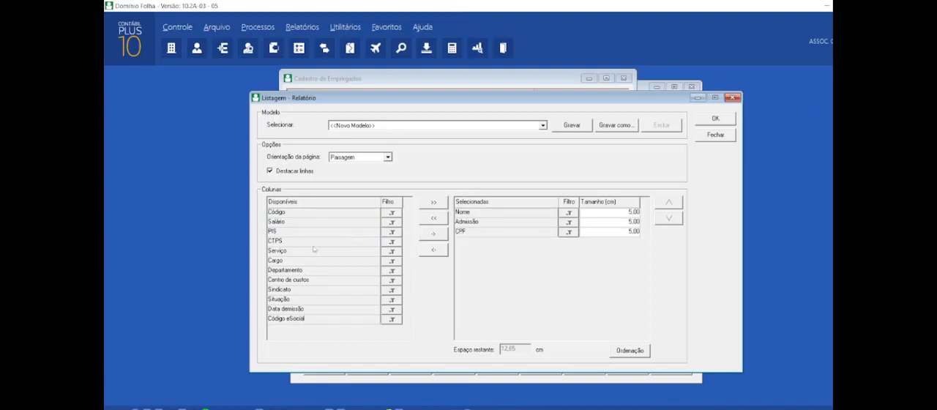
Step: Add the Salário, PIS and CTPS columns to the employee report after CPF
{"action": "left_click", "coordinate": [316, 222]}
{"action": "double_click", "coordinate": [316, 221]}
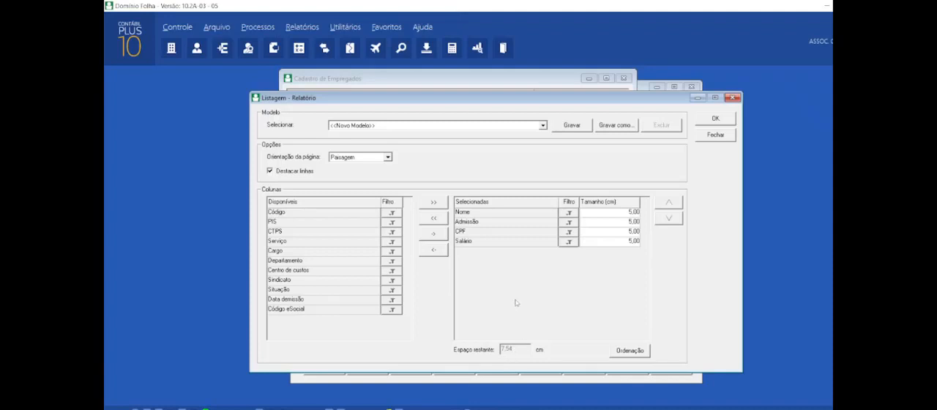
{"action": "left_click", "coordinate": [320, 221]}
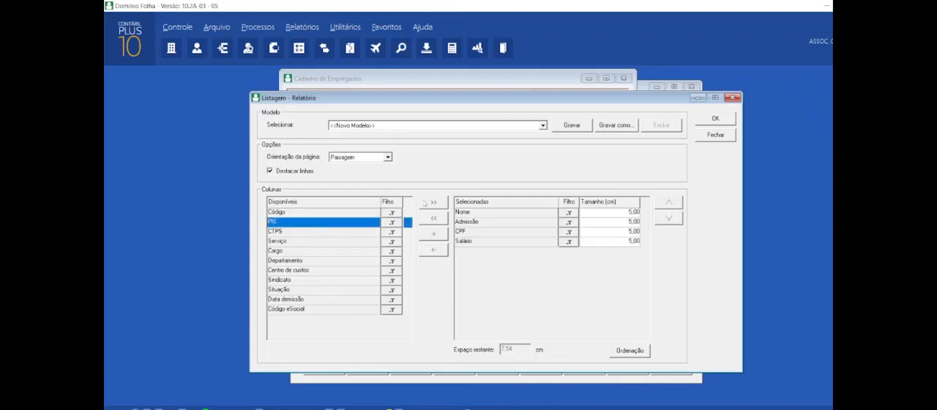
{"action": "left_click", "coordinate": [432, 234]}
{"action": "left_click", "coordinate": [347, 221]}
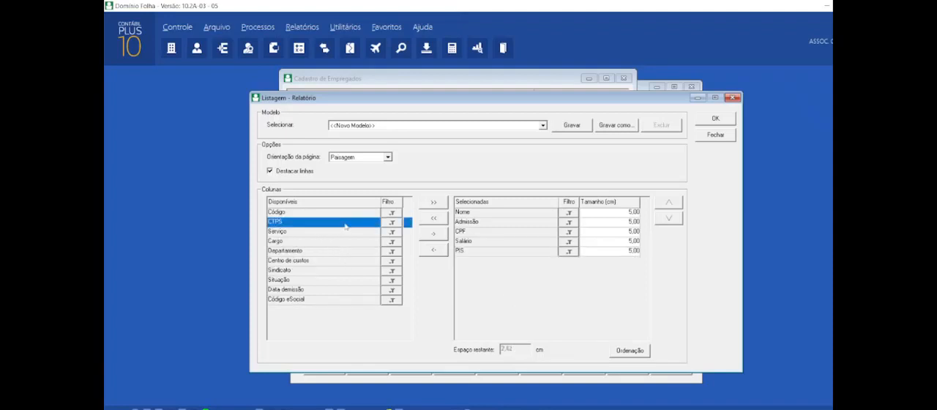
{"action": "left_click", "coordinate": [433, 234]}
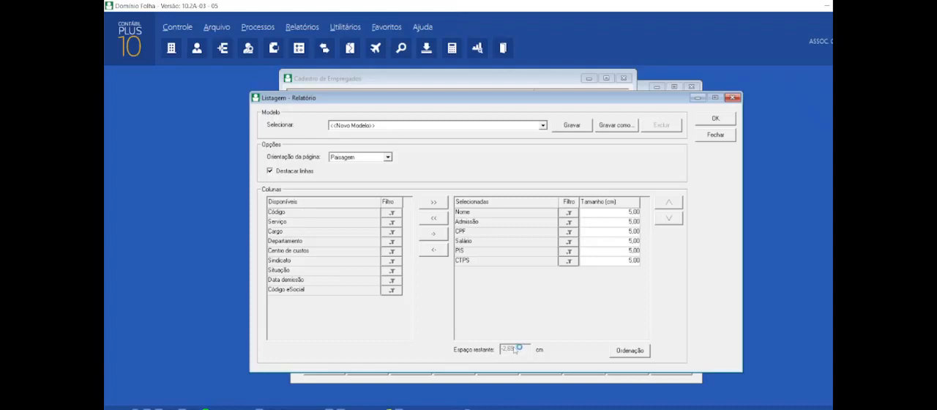
Step: Set the column width of Salário to 3 cm and of PIS to 4 cm
{"action": "left_click", "coordinate": [621, 242]}
{"action": "type", "text": "3"}
{"action": "left_click", "coordinate": [621, 281]}
{"action": "key", "text": "Tab"}
{"action": "left_click", "coordinate": [627, 252]}
{"action": "type", "text": "4"}
{"action": "key", "text": "Return"}
Step: Save the report layout as a model named "Relação de empregado - modelo empresa1"
{"action": "left_click", "coordinate": [572, 126]}
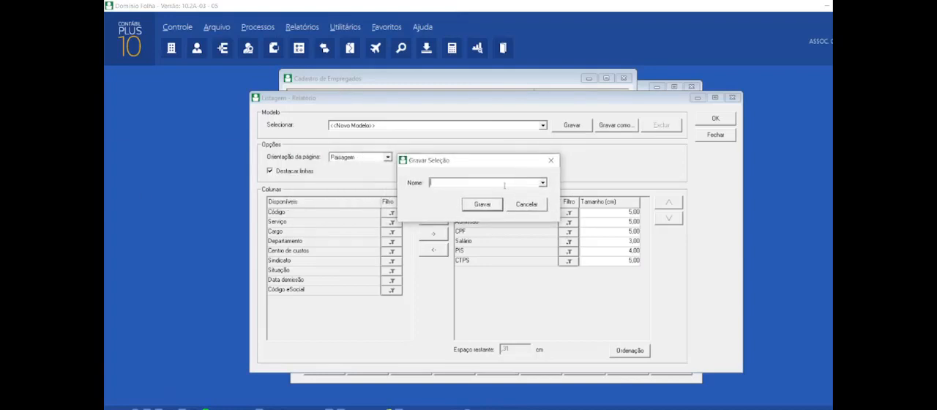
{"action": "type", "text": "Relação de empregado - modelo empresa1"}
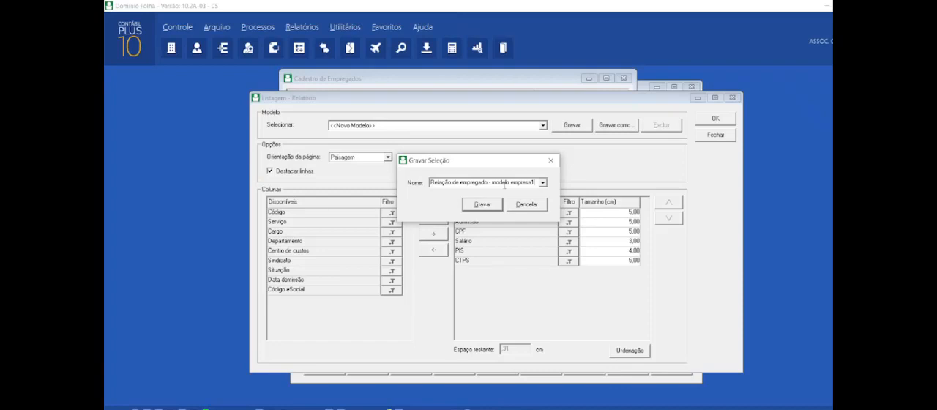
{"action": "left_click", "coordinate": [486, 208]}
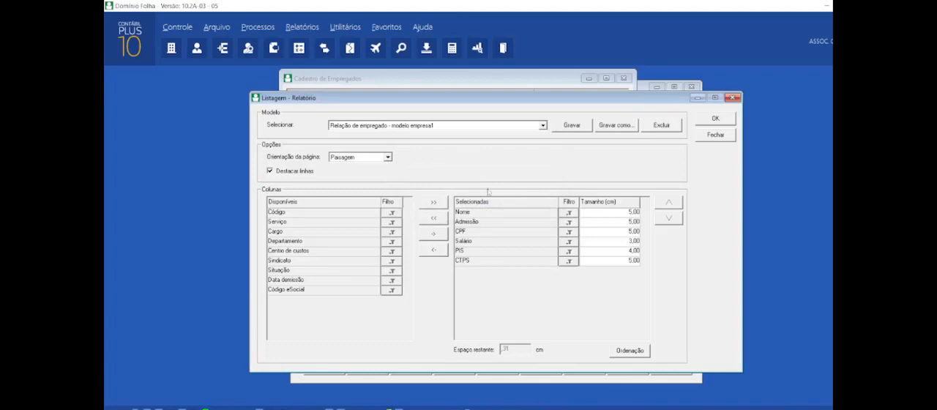
Step: Generate the employee report from the model "Relação de empregado - modelo empresa1" and look through its pages
{"action": "left_click", "coordinate": [495, 126]}
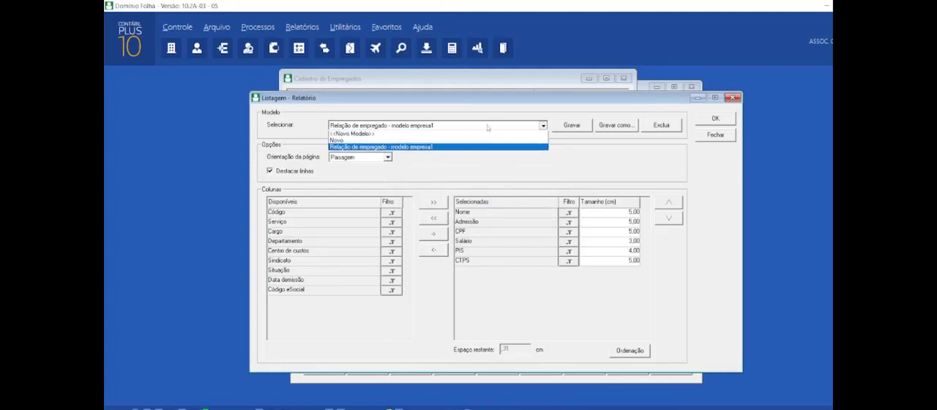
{"action": "left_click", "coordinate": [431, 148]}
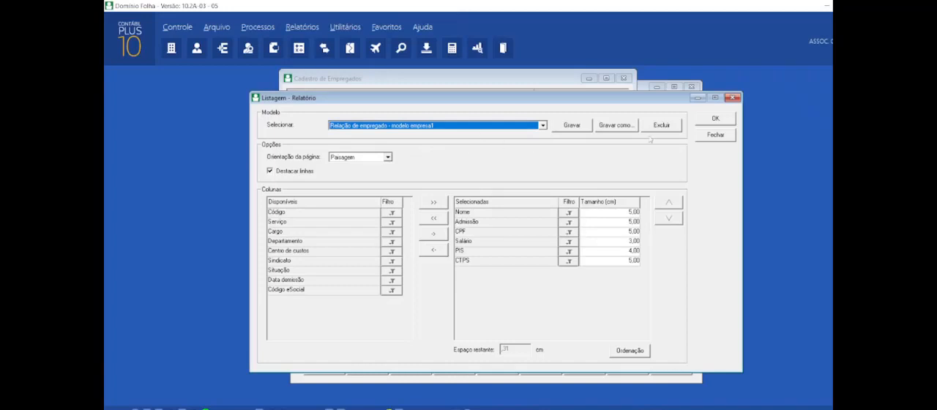
{"action": "left_click", "coordinate": [705, 125]}
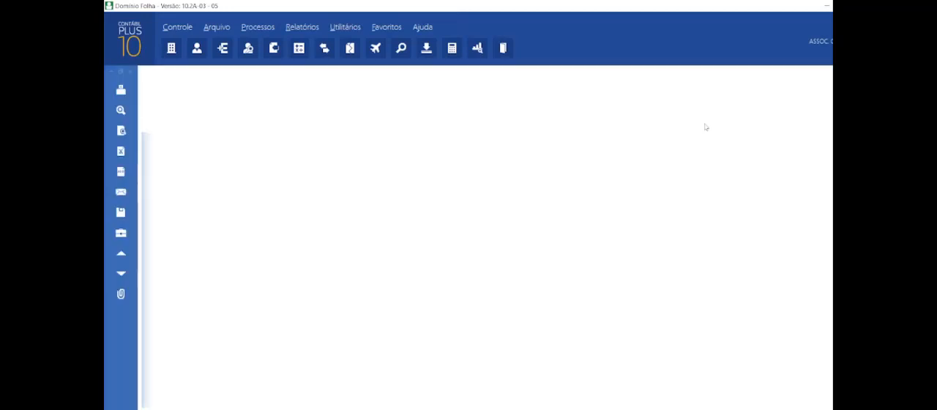
{"action": "scroll", "coordinate": [411, 269], "scroll_direction": "down", "scroll_amount": 13}
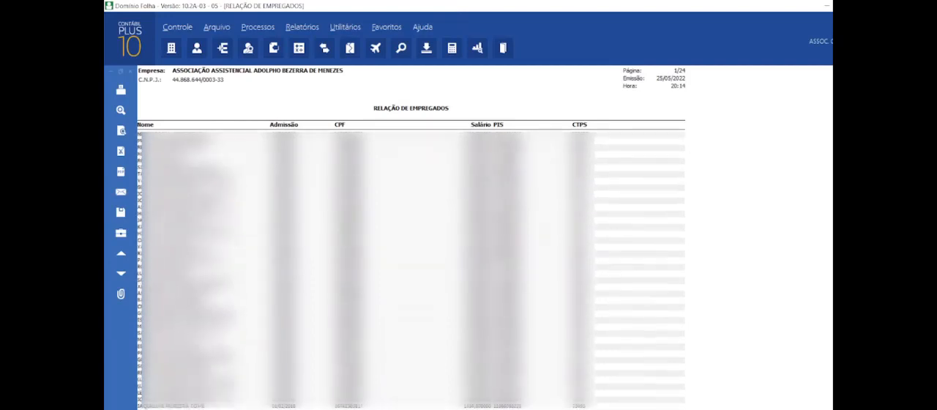
{"action": "scroll", "coordinate": [411, 270], "scroll_direction": "down", "scroll_amount": 3}
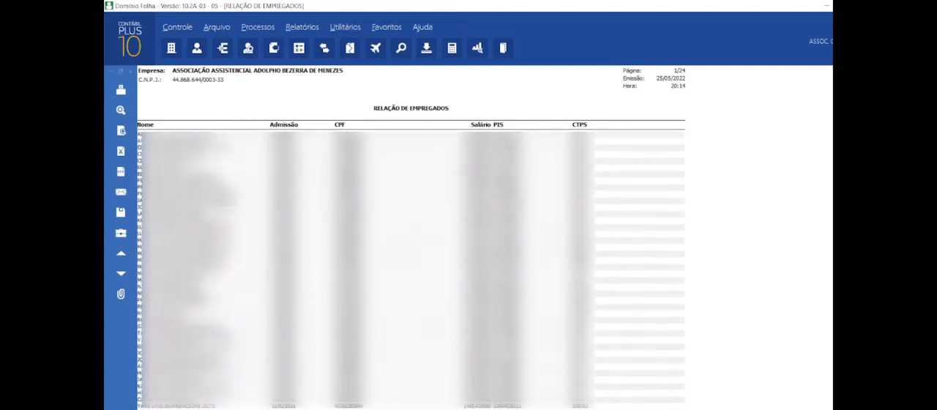
Step: Close the report preview, the report setup, the employee listing and the employee register
{"action": "left_click", "coordinate": [132, 71]}
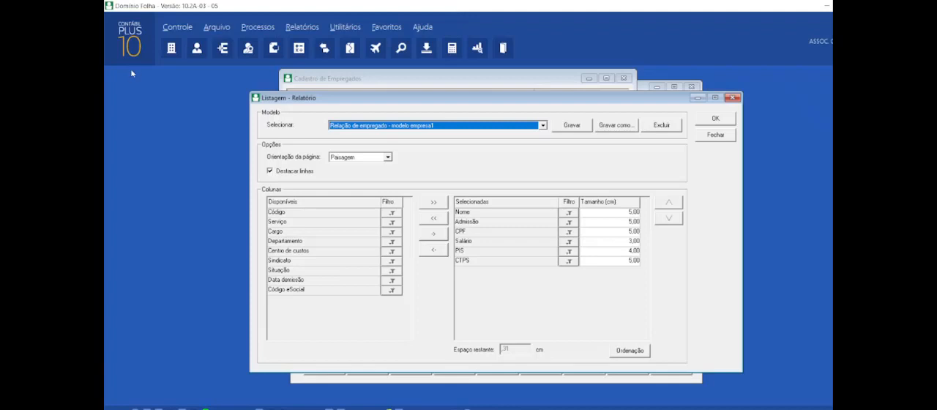
{"action": "left_click", "coordinate": [707, 134]}
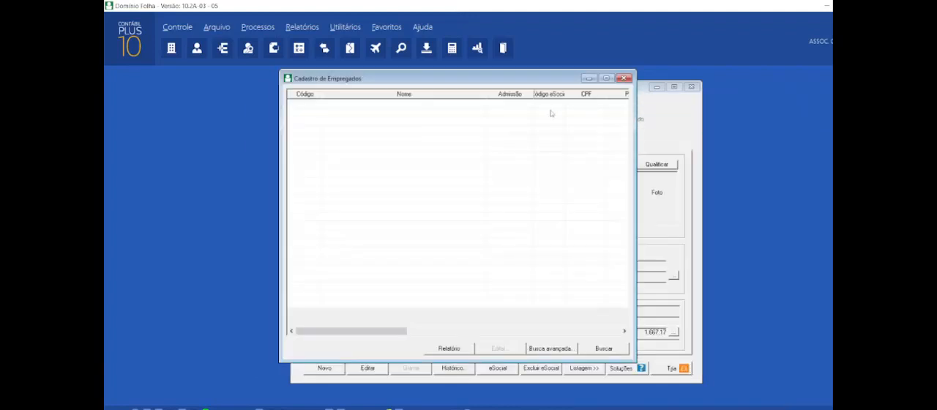
{"action": "left_click", "coordinate": [623, 78]}
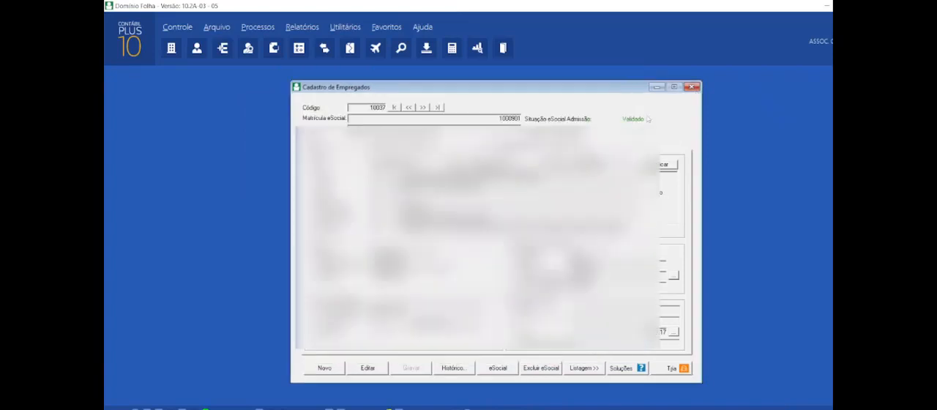
{"action": "left_click", "coordinate": [690, 88]}
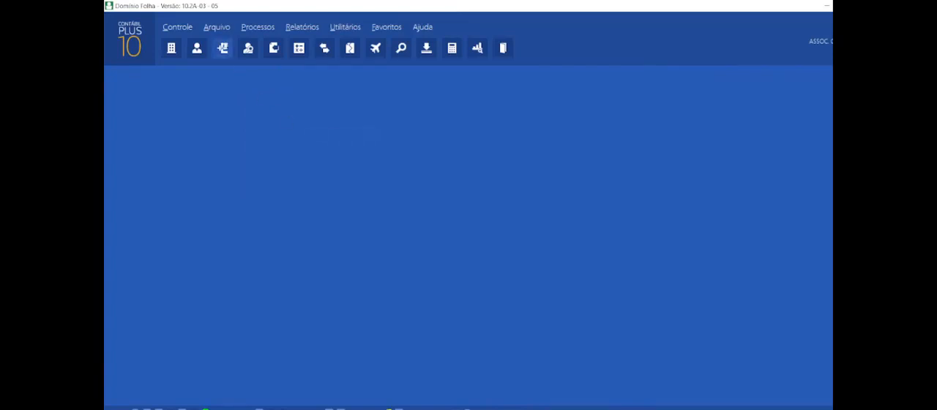
Step: Open the Cargos register and bring up the report setup from its listing
{"action": "left_click", "coordinate": [216, 28]}
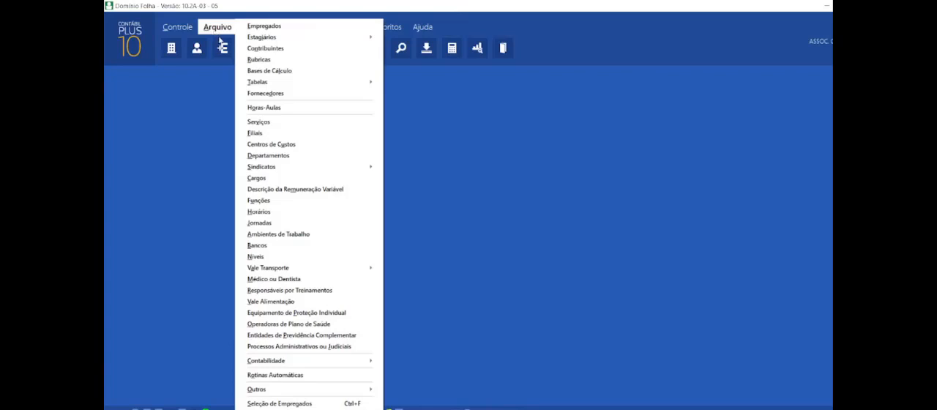
{"action": "left_click", "coordinate": [267, 181]}
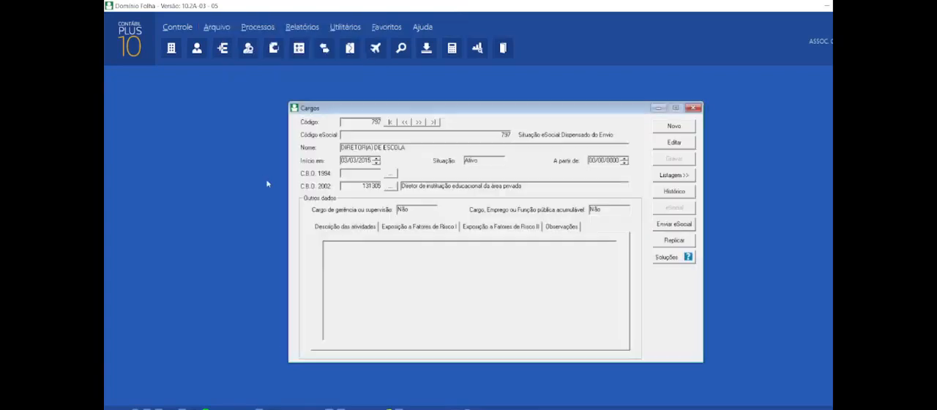
{"action": "left_click", "coordinate": [671, 178]}
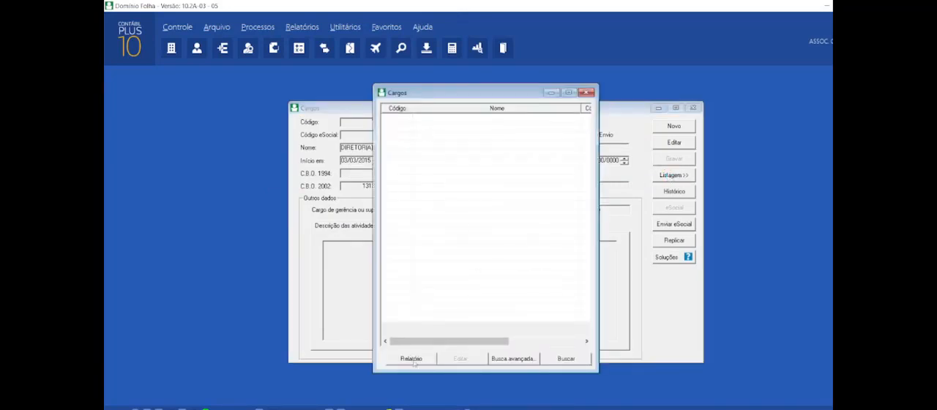
{"action": "left_click", "coordinate": [408, 359]}
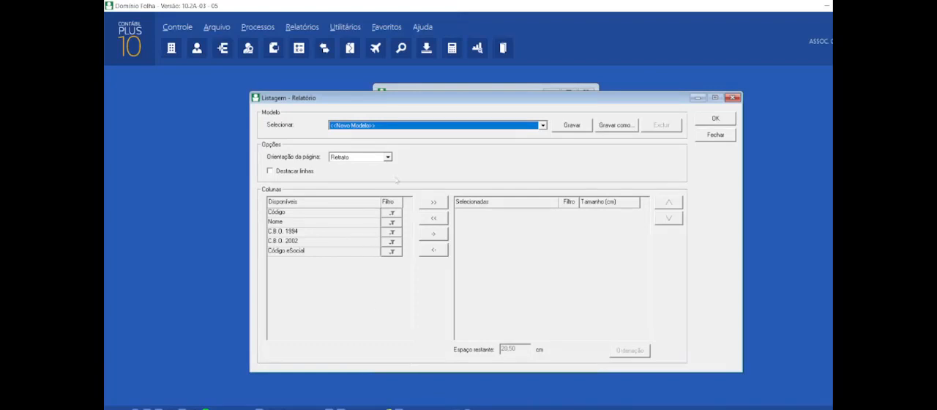
Step: Set the new Cargos report model to Paisagem page orientation and turn on Destacar linhas
{"action": "left_click", "coordinate": [412, 129]}
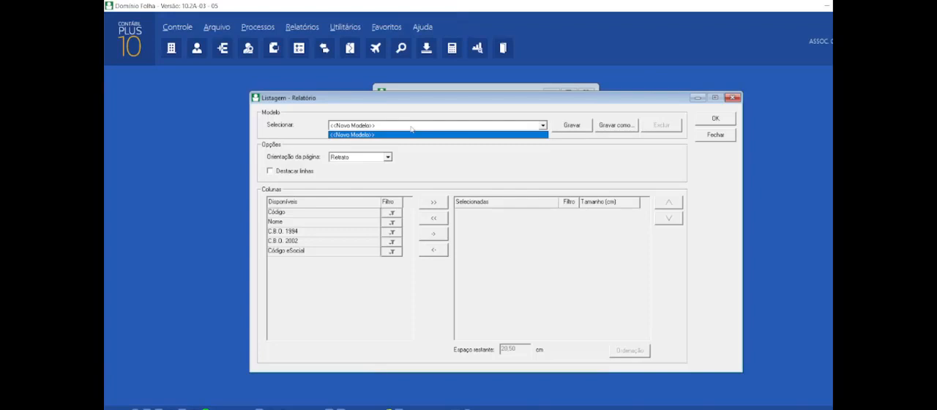
{"action": "left_click", "coordinate": [359, 161]}
{"action": "left_click", "coordinate": [360, 161]}
{"action": "left_click", "coordinate": [359, 173]}
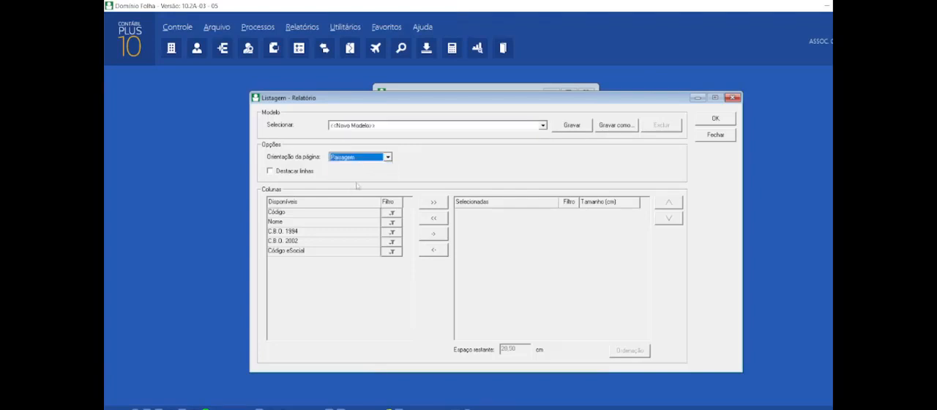
{"action": "left_click", "coordinate": [344, 159]}
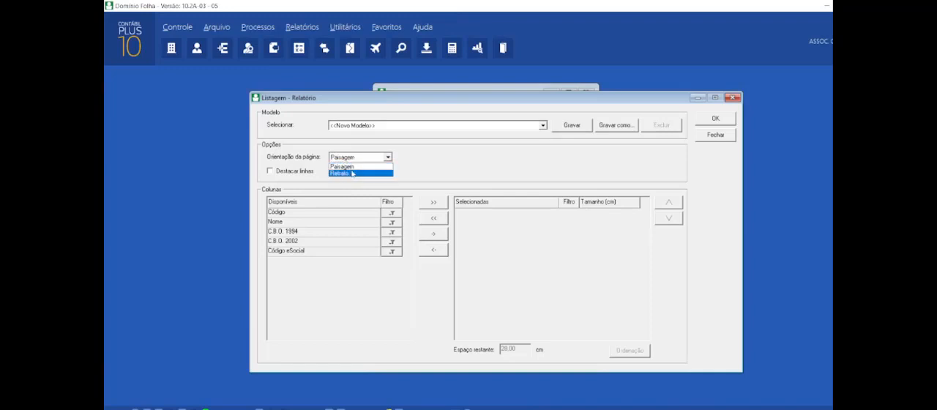
{"action": "left_click", "coordinate": [353, 168]}
{"action": "left_click", "coordinate": [305, 174]}
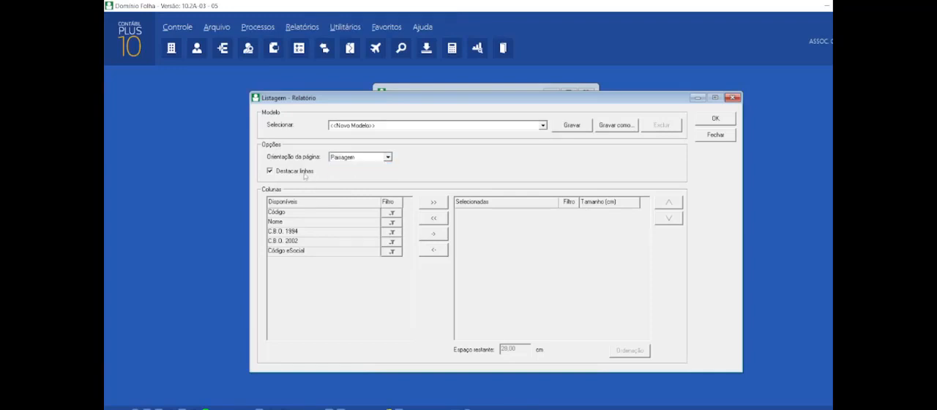
Step: Add the columns Código, Nome, C.B.O. 2002 and Código eSocial to the Cargos report
{"action": "left_click", "coordinate": [359, 212]}
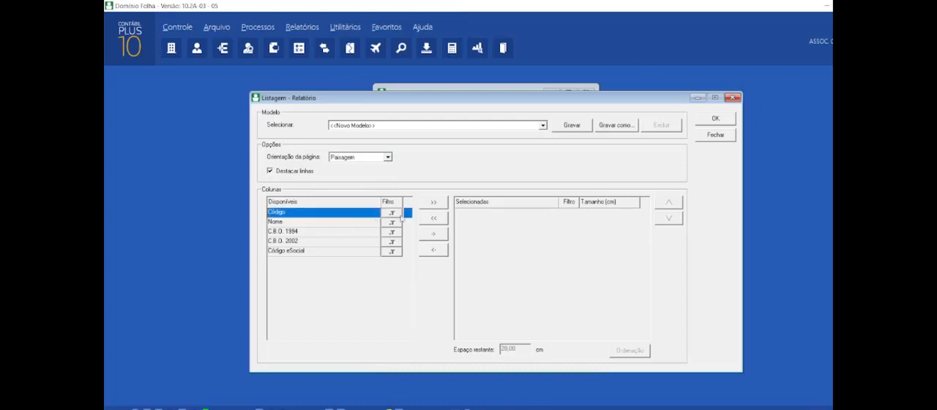
{"action": "left_click", "coordinate": [433, 202]}
{"action": "left_click", "coordinate": [359, 213]}
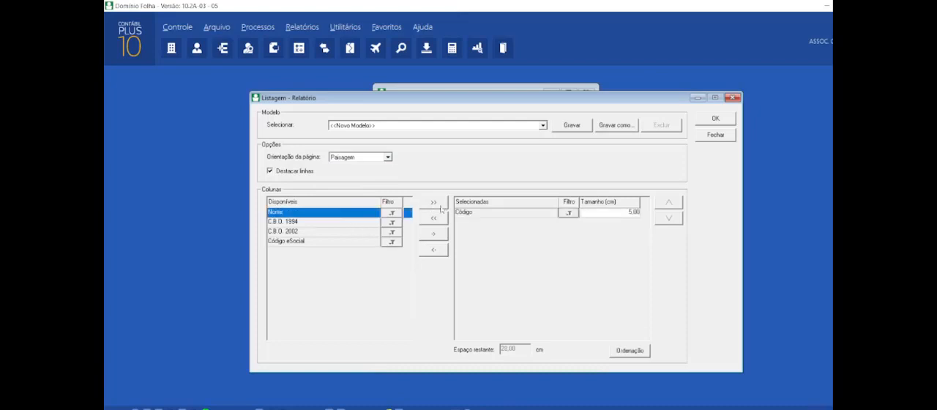
{"action": "left_click", "coordinate": [438, 204]}
{"action": "left_click", "coordinate": [351, 222]}
{"action": "left_click", "coordinate": [434, 202]}
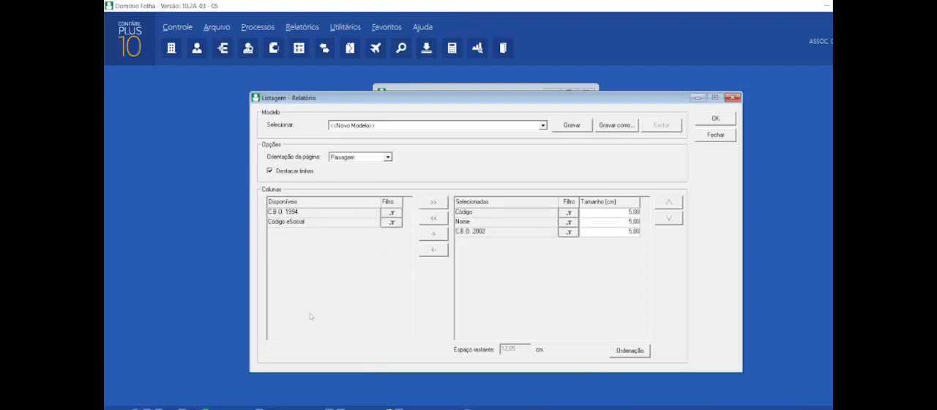
{"action": "left_click", "coordinate": [383, 223]}
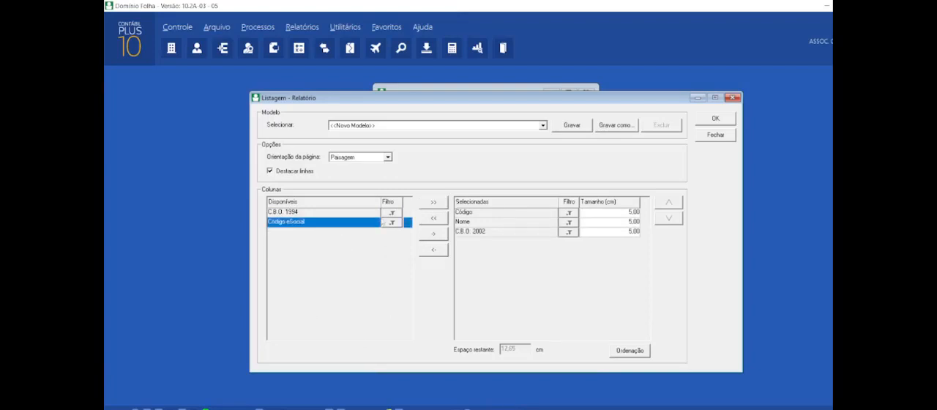
{"action": "left_click", "coordinate": [433, 202]}
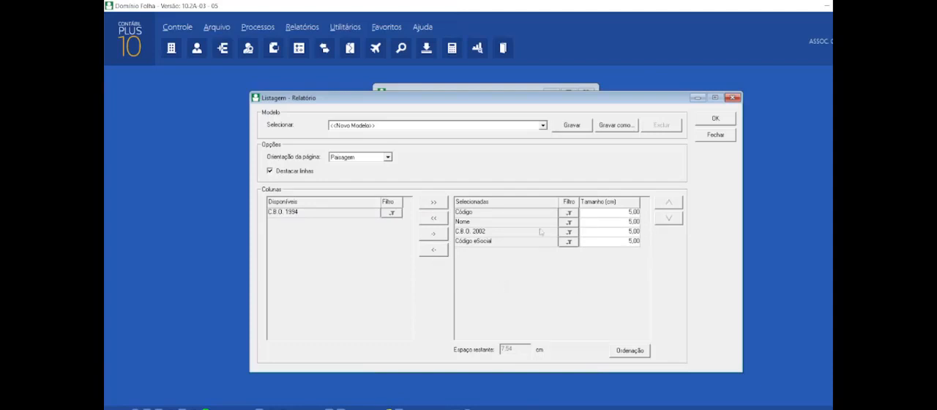
Step: Save the report layout as a model named "Relação de cargos - empresa1" and generate the report from it
{"action": "left_click", "coordinate": [563, 130]}
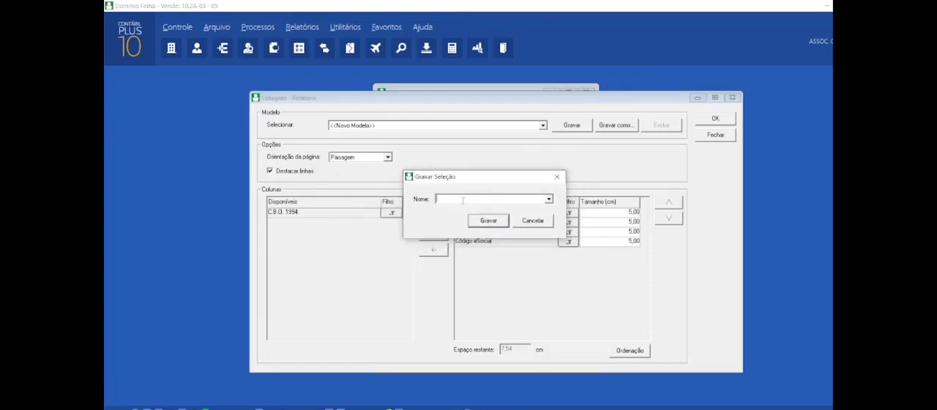
{"action": "type", "text": "Relação de co"}
{"action": "type", "text": "rgos - empresa1"}
{"action": "left_click", "coordinate": [490, 221]}
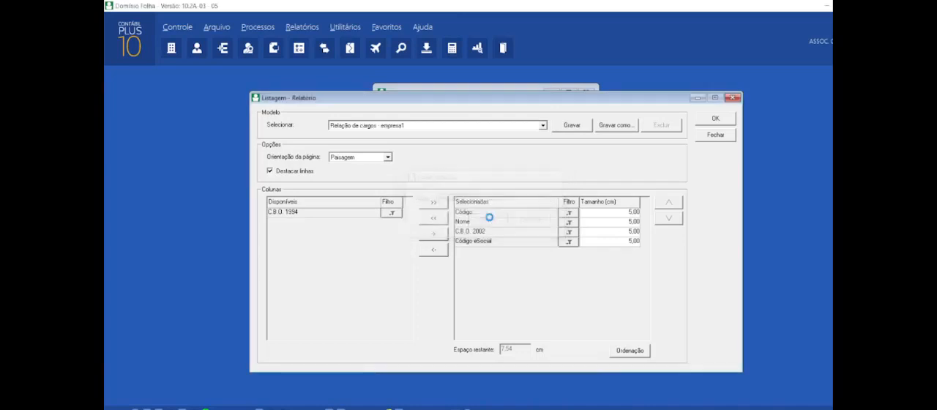
{"action": "left_click", "coordinate": [714, 120]}
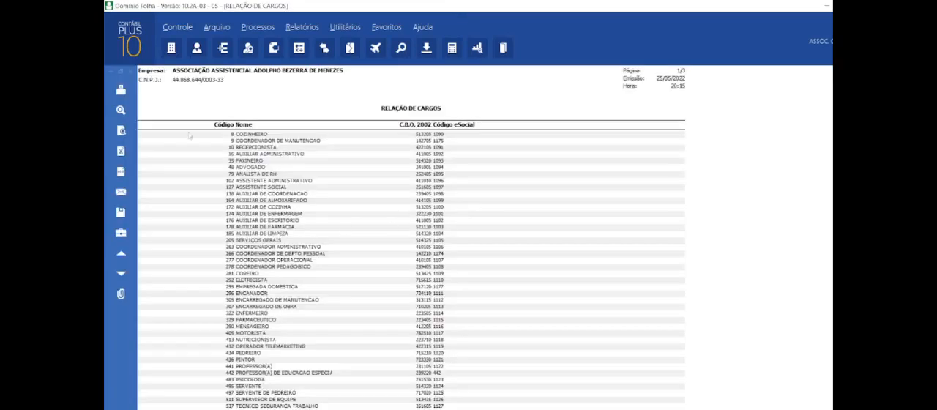
Step: Close the Cargos report preview, the report setup, the positions listing and the Cargos register
{"action": "left_click", "coordinate": [132, 73]}
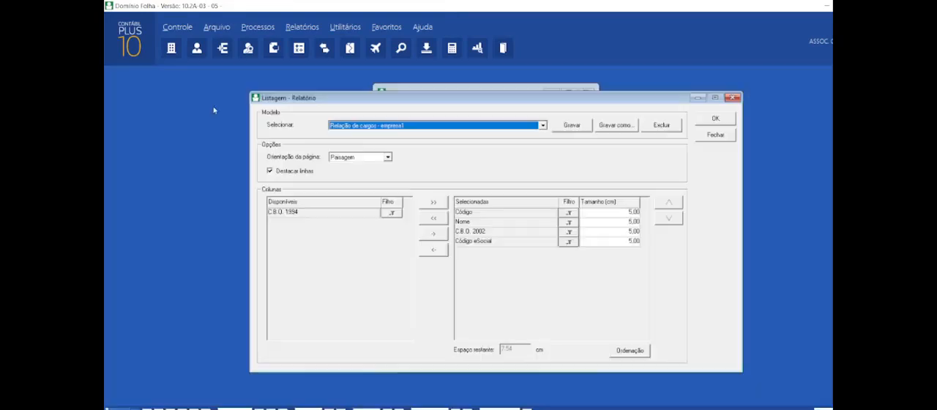
{"action": "left_click", "coordinate": [711, 137]}
{"action": "left_click", "coordinate": [586, 93]}
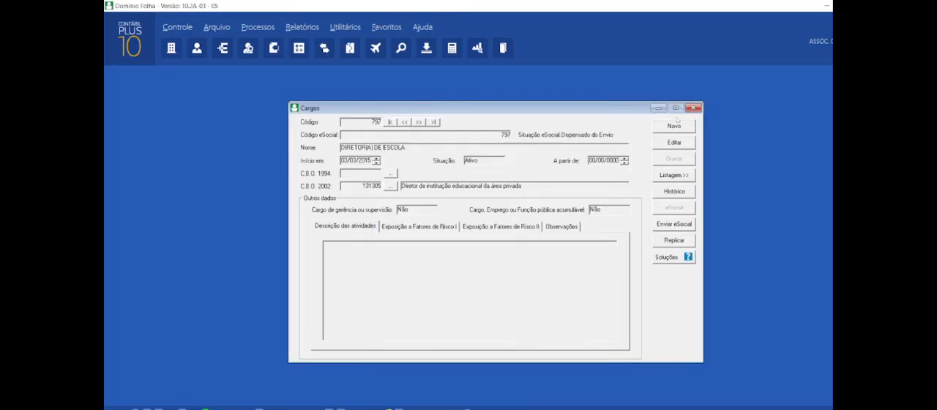
{"action": "left_click", "coordinate": [692, 107]}
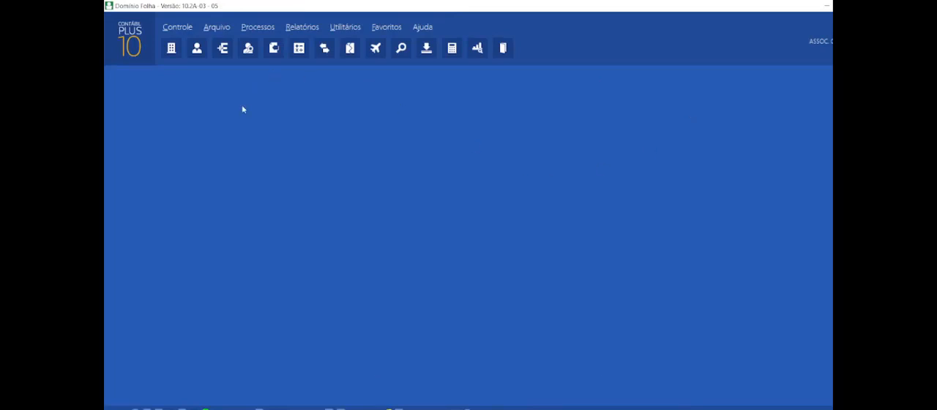
Step: Open the employee register and bring up the report setup from its listing
{"action": "left_click", "coordinate": [220, 27]}
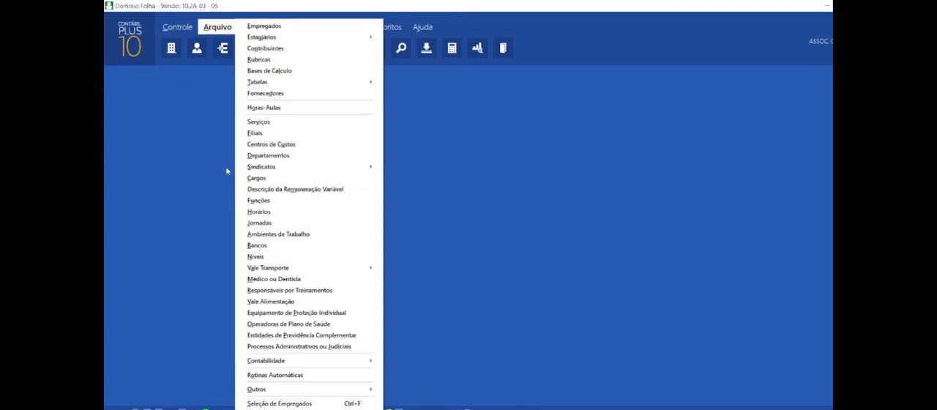
{"action": "left_click", "coordinate": [267, 29]}
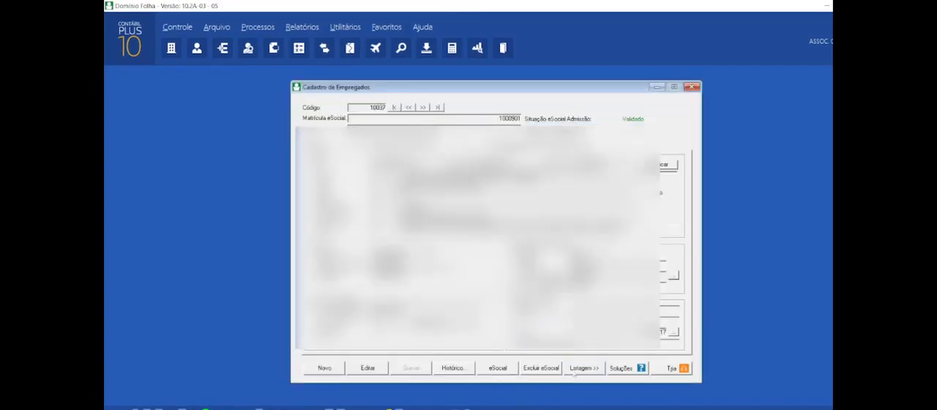
{"action": "left_click", "coordinate": [573, 371]}
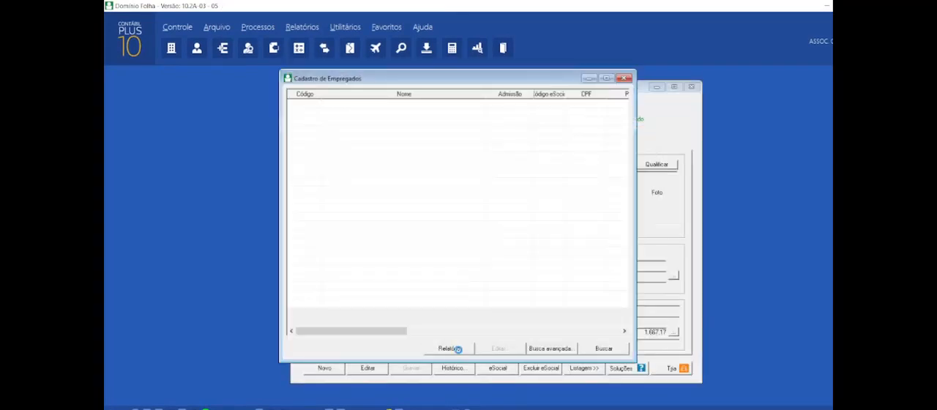
{"action": "left_click", "coordinate": [457, 349]}
Step: Generate the employee report from the saved model "Relação de empregado - modelo empresa1" and close its preview
{"action": "left_click", "coordinate": [429, 126]}
{"action": "left_click", "coordinate": [422, 149]}
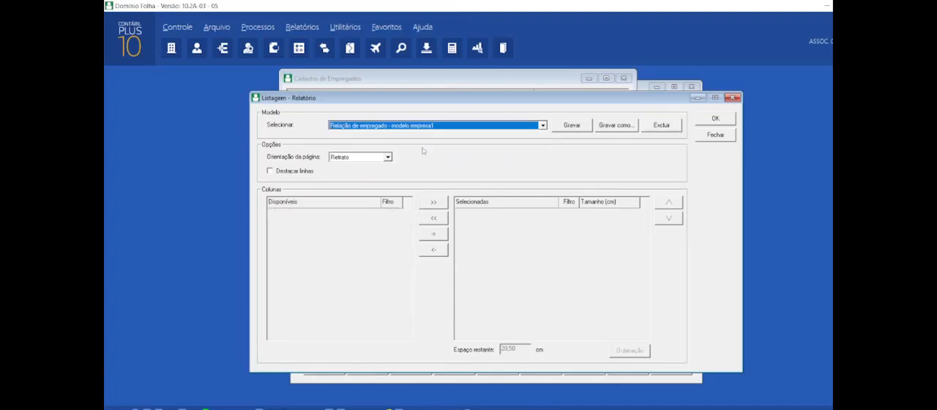
{"action": "left_click", "coordinate": [715, 119]}
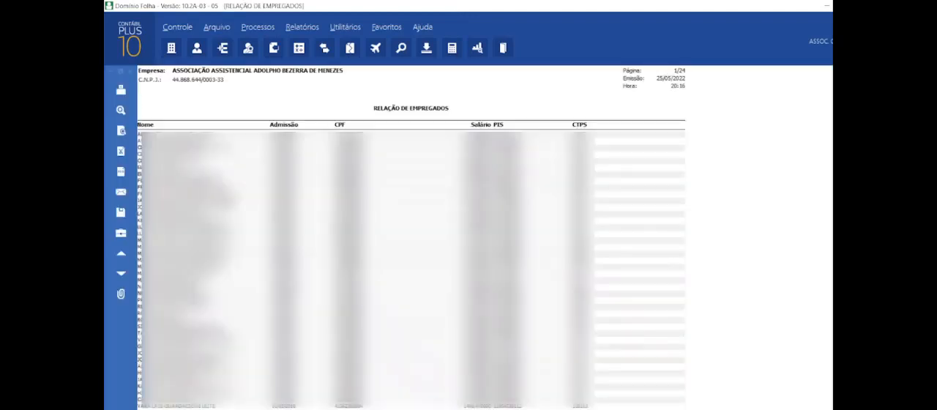
{"action": "left_click", "coordinate": [131, 72]}
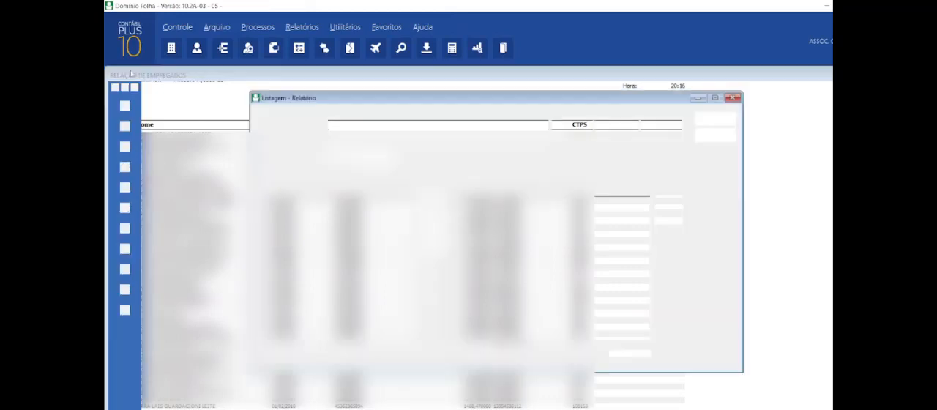